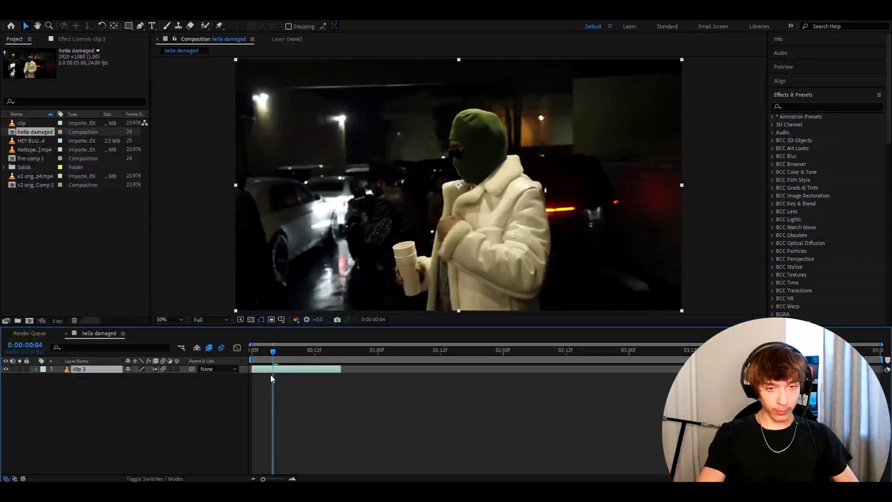
Add a new adjustment layer above clip 3 and apply CC Threshold RGB to it.
{"action": "key", "text": "ctrl+alt+y"}
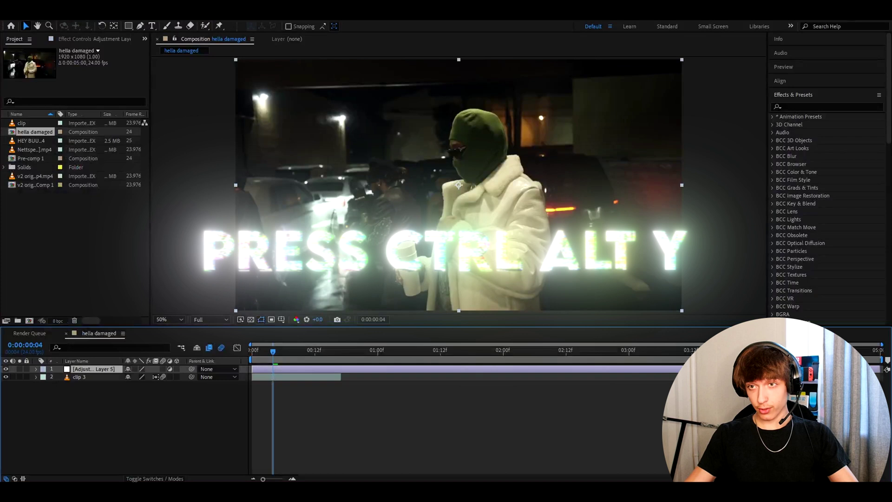
{"action": "left_click", "coordinate": [803, 107]}
{"action": "type", "text": "cc"}
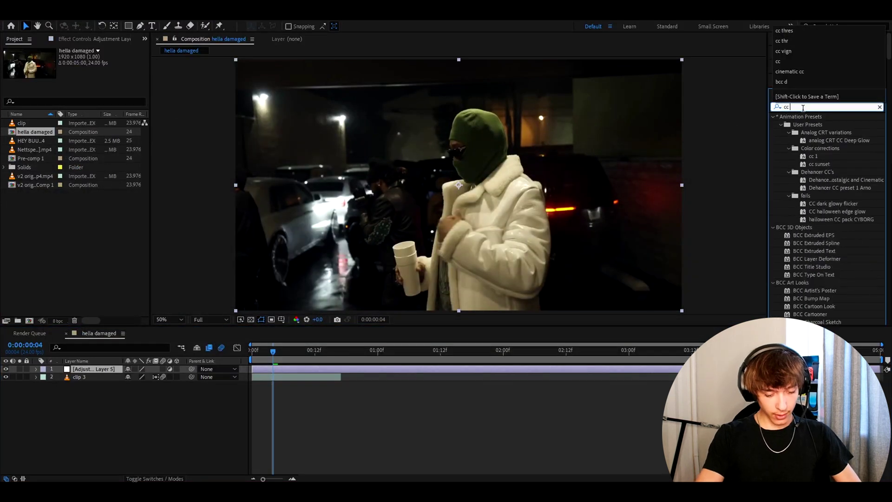
{"action": "type", "text": " thr"}
{"action": "left_click_drag", "start_coordinate": [813, 148], "coordinate": [273, 186]}
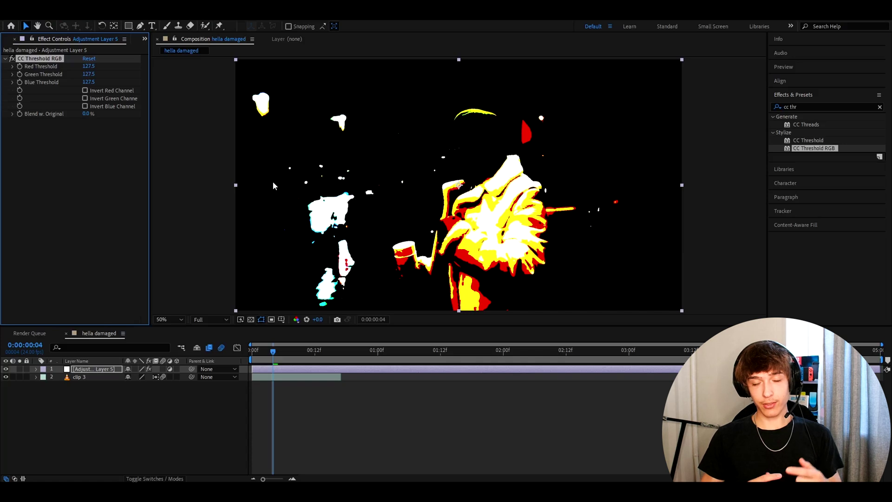
Set CC Threshold RGB's Blend w. Original to 55.
{"action": "left_click", "coordinate": [87, 114]}
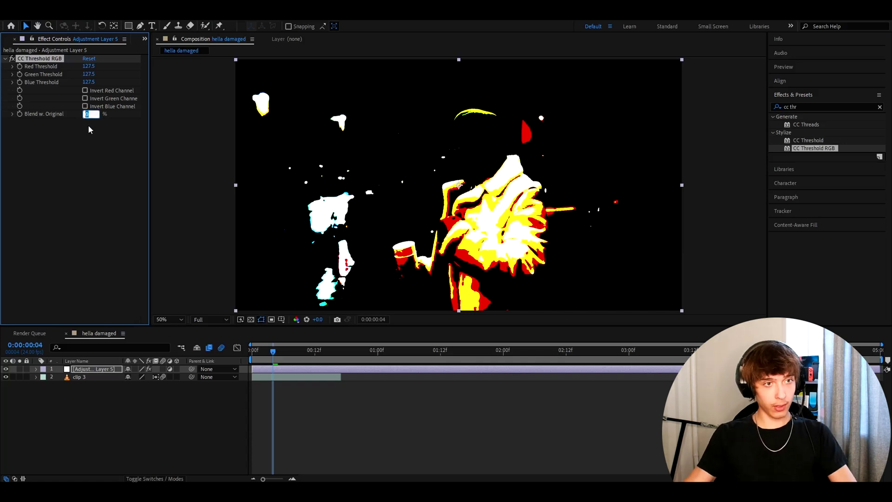
{"action": "left_click", "coordinate": [68, 121]}
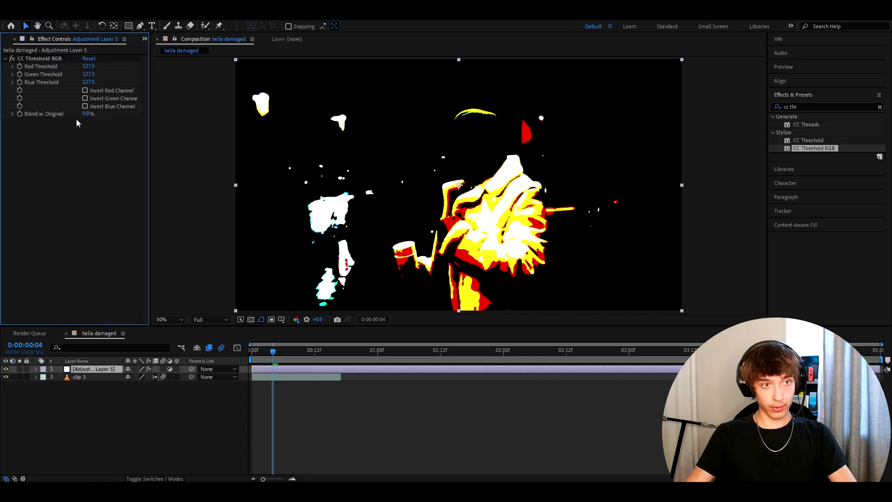
{"action": "type", "text": "55"}
{"action": "key", "text": "Return"}
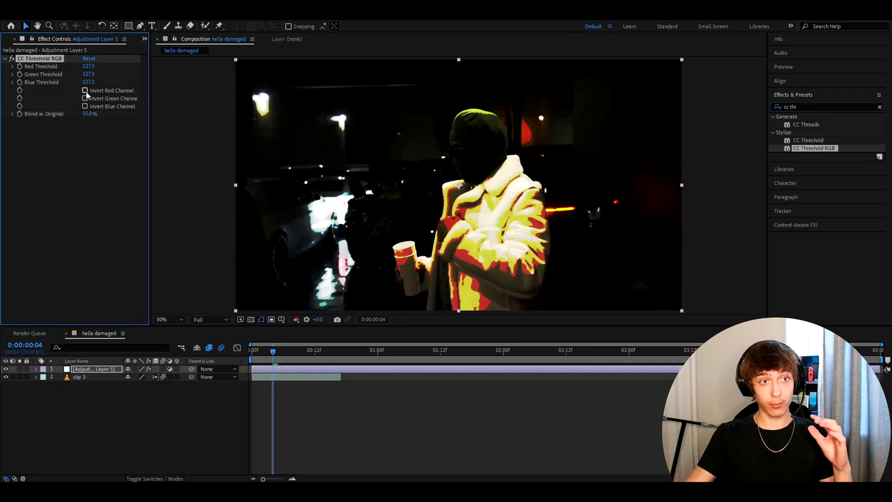
Try inverting the red and blue channels, then turn both inversions back off.
{"action": "left_click", "coordinate": [85, 90]}
{"action": "left_click", "coordinate": [85, 91]}
{"action": "left_click", "coordinate": [85, 106]}
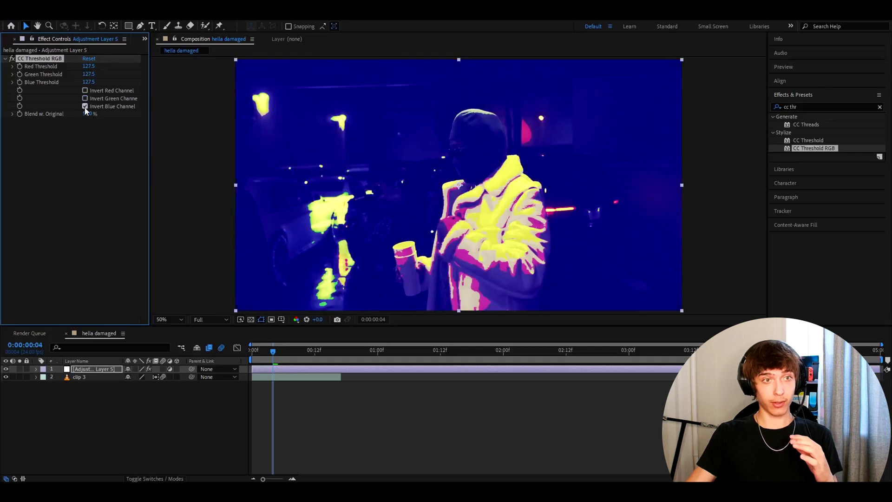
{"action": "left_click", "coordinate": [85, 106]}
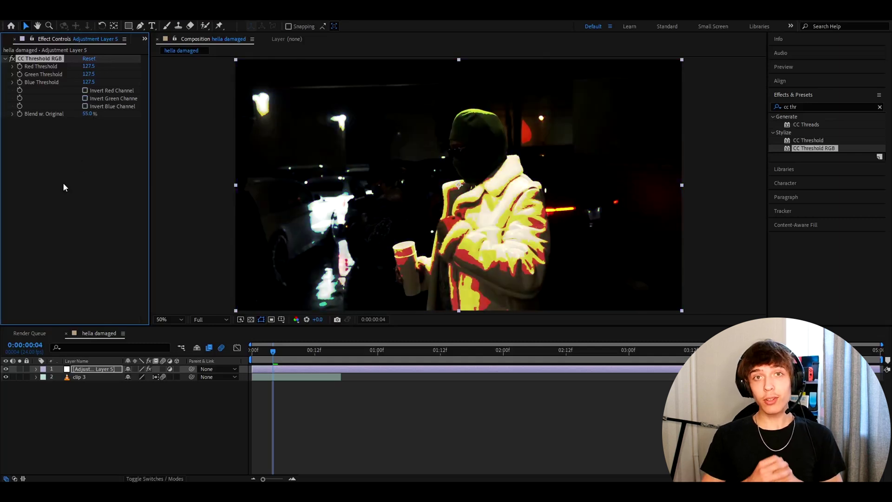
Apply Stylize > Mosaic to the adjustment layer with 300 horizontal and 300 vertical blocks.
{"action": "key", "text": "ctrl+5"}
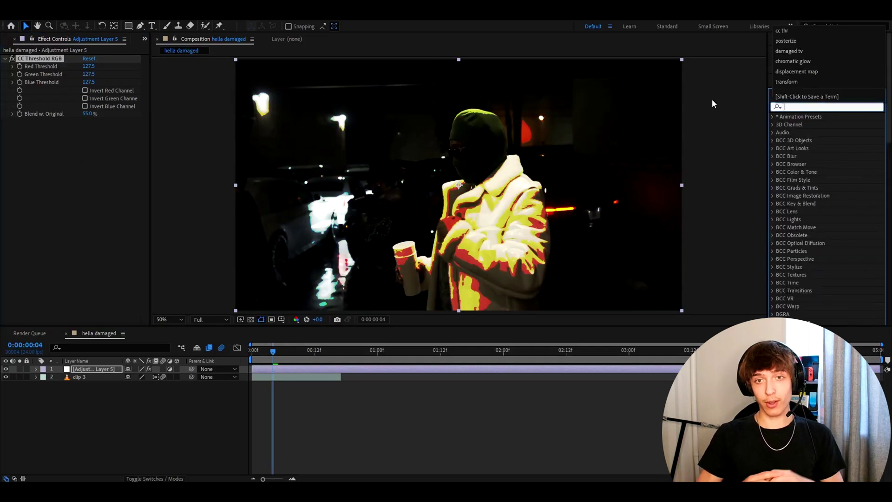
{"action": "key", "text": "Escape"}
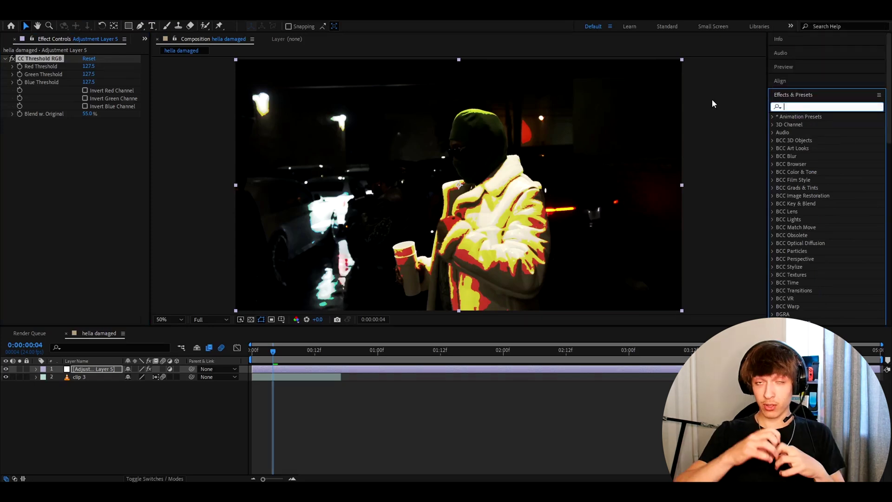
{"action": "type", "text": "mosaic"}
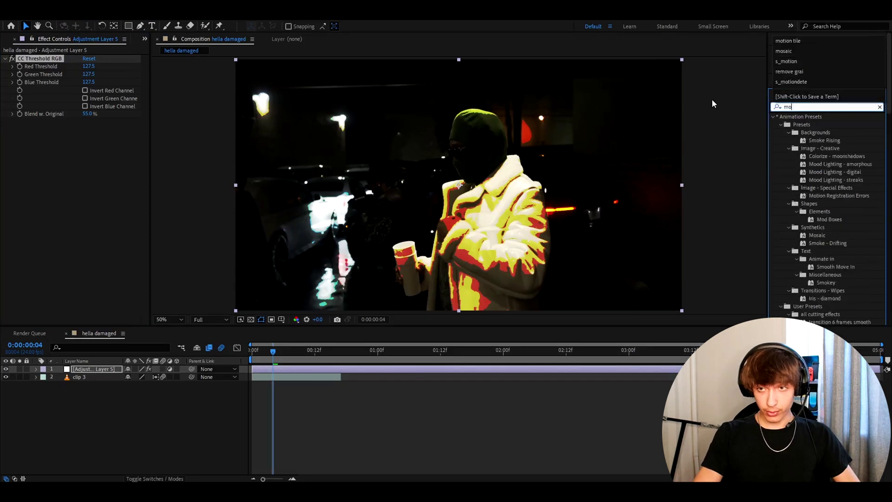
{"action": "double_click", "coordinate": [801, 204]}
{"action": "left_click", "coordinate": [88, 67]}
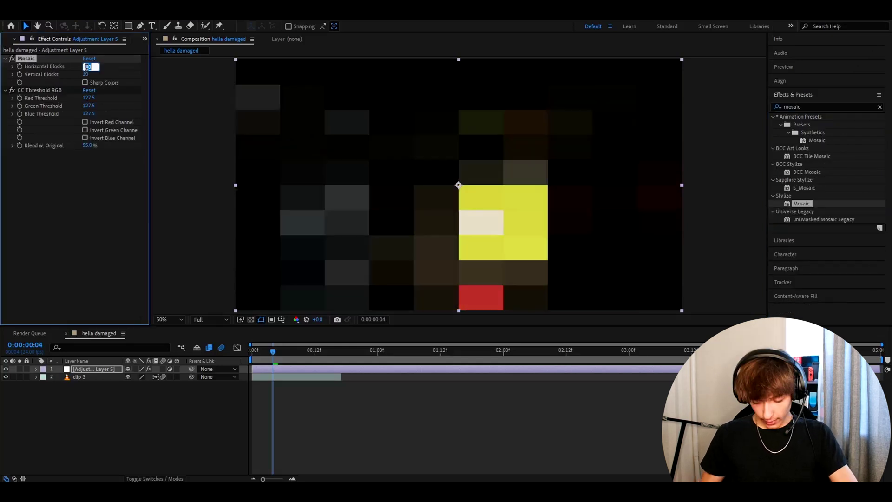
{"action": "key", "text": "Return"}
{"action": "left_click", "coordinate": [87, 74]}
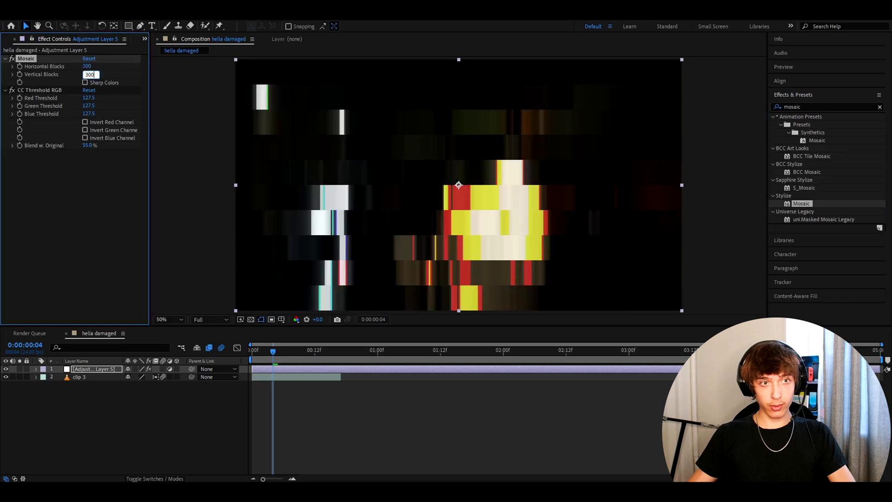
{"action": "type", "text": "300"}
{"action": "key", "text": "Return"}
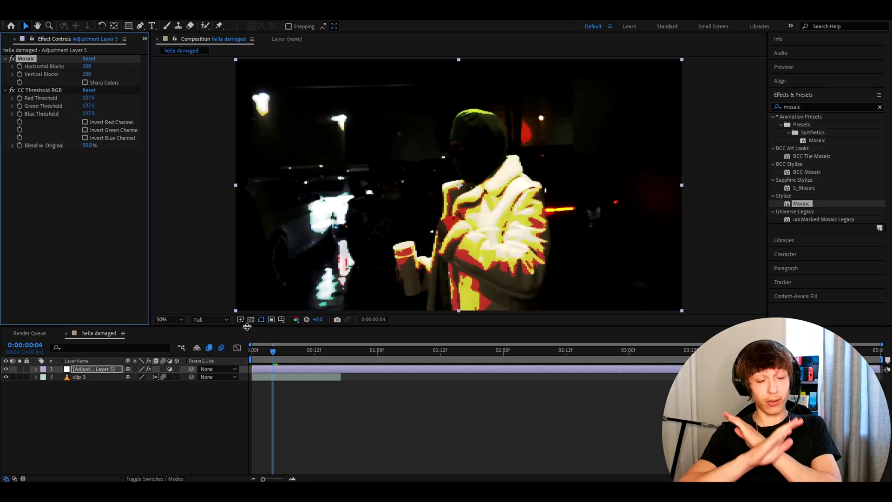
{"action": "left_click", "coordinate": [782, 107]}
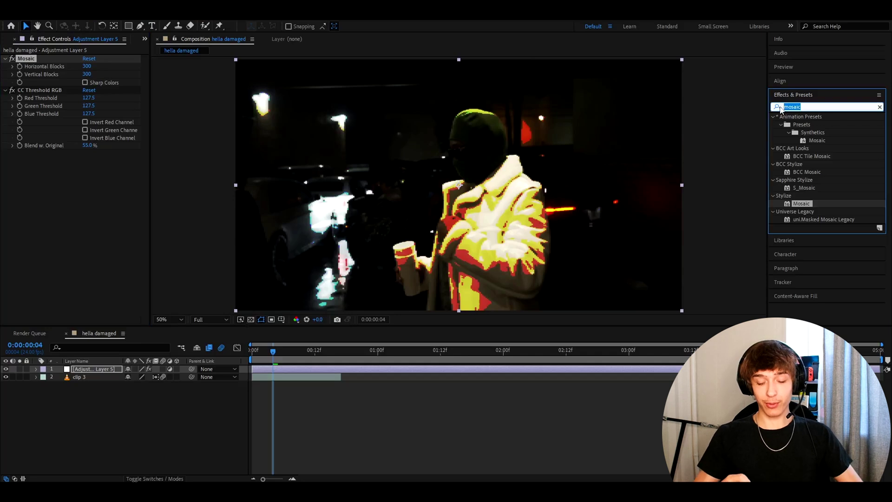
Apply S_JpegDamage and S_Flicker to the adjustment layer.
{"action": "type", "text": "s_jp"}
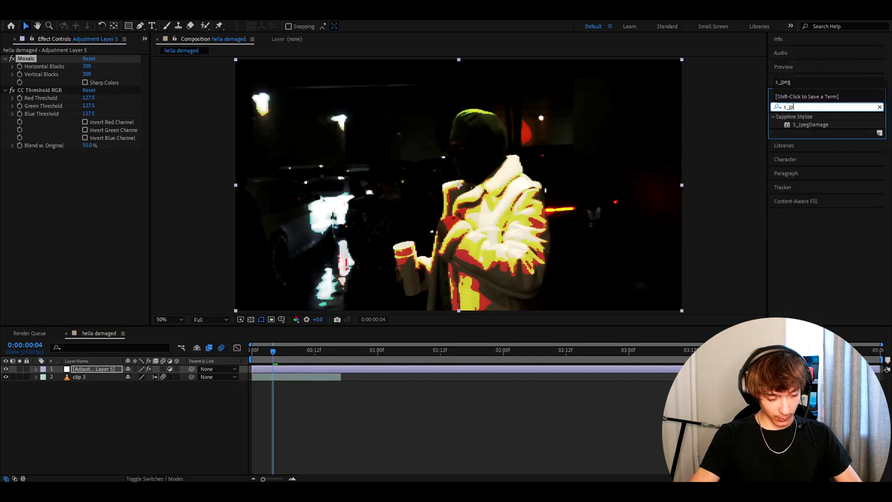
{"action": "type", "text": "egdama"}
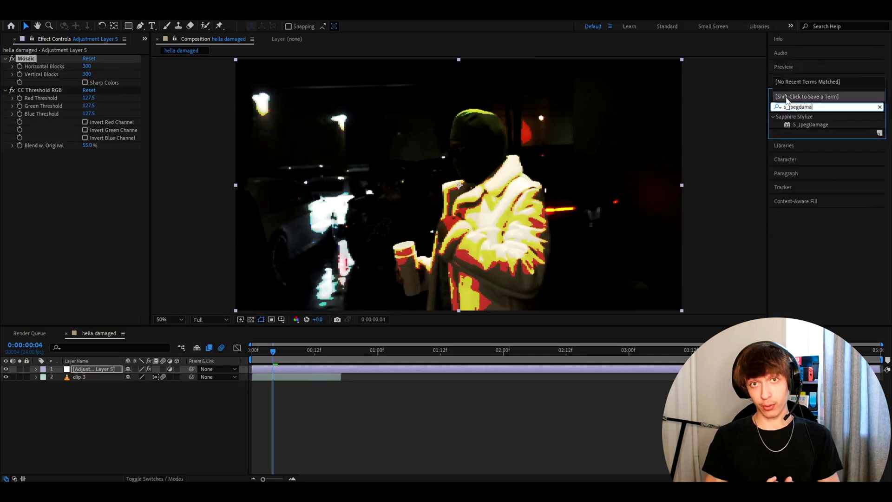
{"action": "left_click_drag", "start_coordinate": [811, 124], "coordinate": [52, 207]}
{"action": "scroll", "coordinate": [61, 184], "scroll_direction": "up", "scroll_amount": 3}
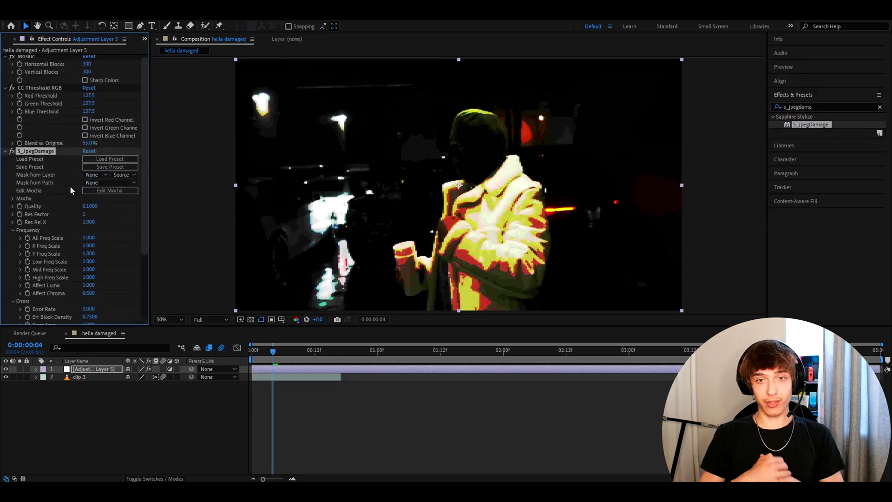
{"action": "left_click", "coordinate": [820, 105]}
{"action": "type", "text": "s_flicker"}
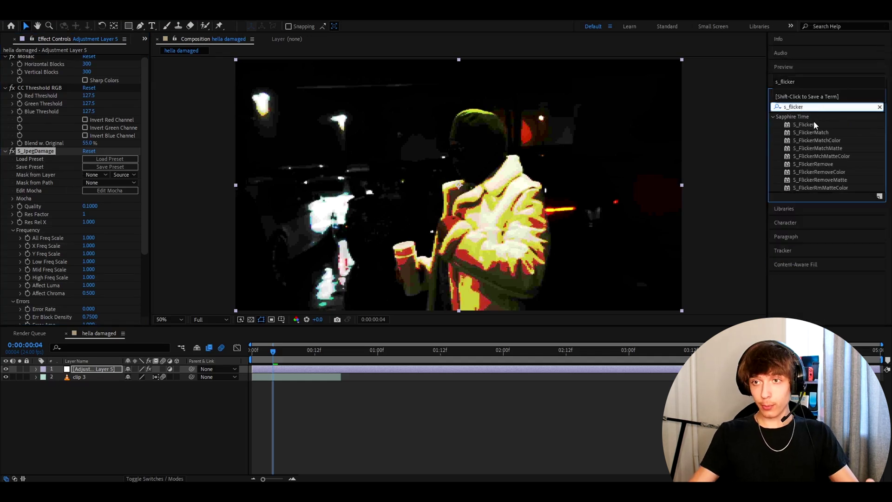
{"action": "left_click_drag", "start_coordinate": [811, 125], "coordinate": [62, 138]}
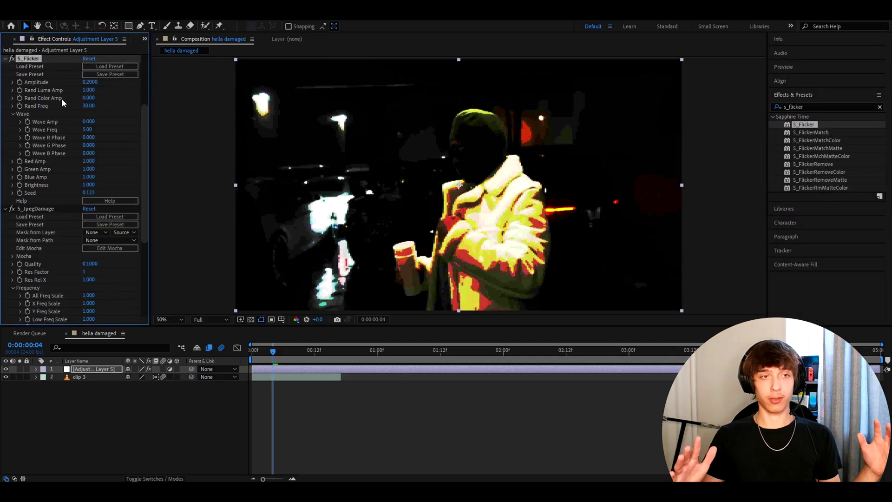
{"action": "scroll", "coordinate": [58, 139], "scroll_direction": "down", "scroll_amount": 5}
Preview the effects, trying S_JpegDamage Y Freq Scale at 6.6 before returning it to 1.000.
{"action": "mouse_move", "coordinate": [279, 352]}
{"action": "left_mouse_down"}
{"action": "mouse_move", "coordinate": [309, 352]}
{"action": "mouse_move", "coordinate": [273, 351]}
{"action": "left_mouse_up"}
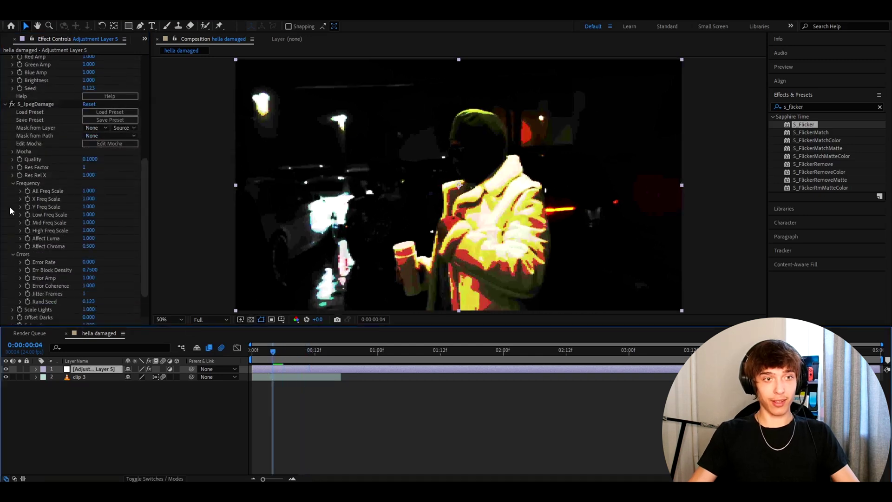
{"action": "scroll", "coordinate": [37, 110], "scroll_direction": "down", "scroll_amount": 2}
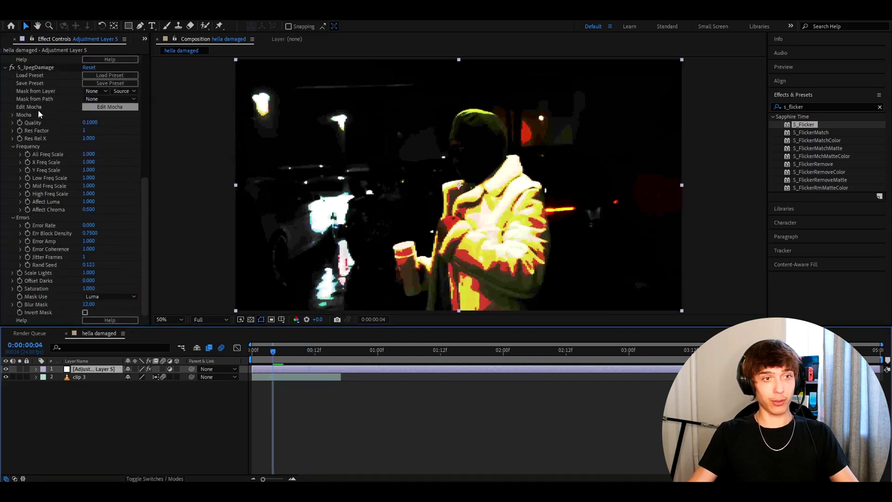
{"action": "left_click", "coordinate": [29, 66]}
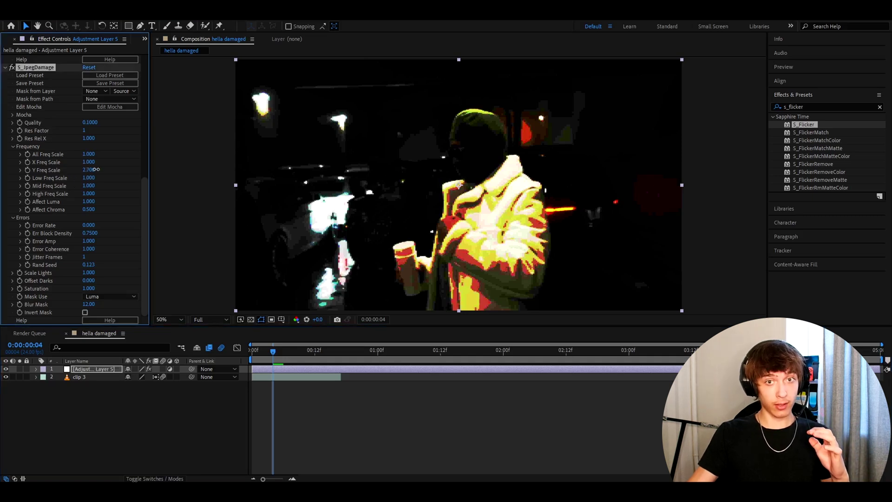
{"action": "mouse_move", "coordinate": [88, 172]}
{"action": "left_mouse_down"}
{"action": "mouse_move", "coordinate": [111, 169]}
{"action": "mouse_move", "coordinate": [83, 173]}
{"action": "left_mouse_up"}
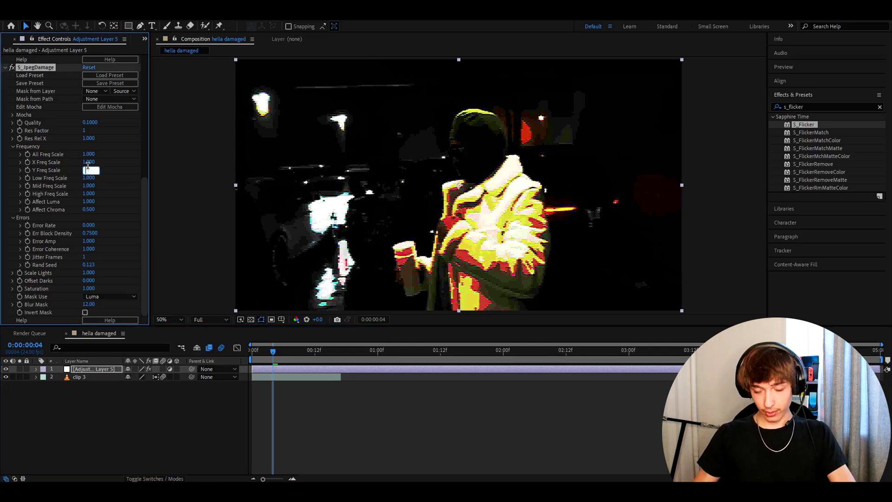
{"action": "left_click_drag", "start_coordinate": [90, 169], "coordinate": [84, 170]}
{"action": "left_click", "coordinate": [294, 356]}
{"action": "left_click_drag", "start_coordinate": [294, 356], "coordinate": [277, 369]}
{"action": "left_click", "coordinate": [276, 370]}
{"action": "scroll", "coordinate": [35, 88], "scroll_direction": "up", "scroll_amount": 10}
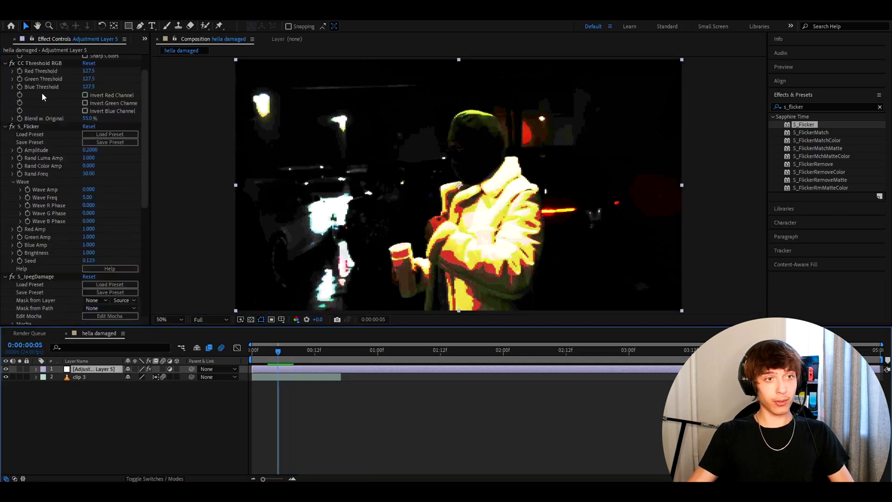
Select all four effects and begin saving them as the animation preset 'JPEG Damage'.
{"action": "left_click", "coordinate": [33, 59]}
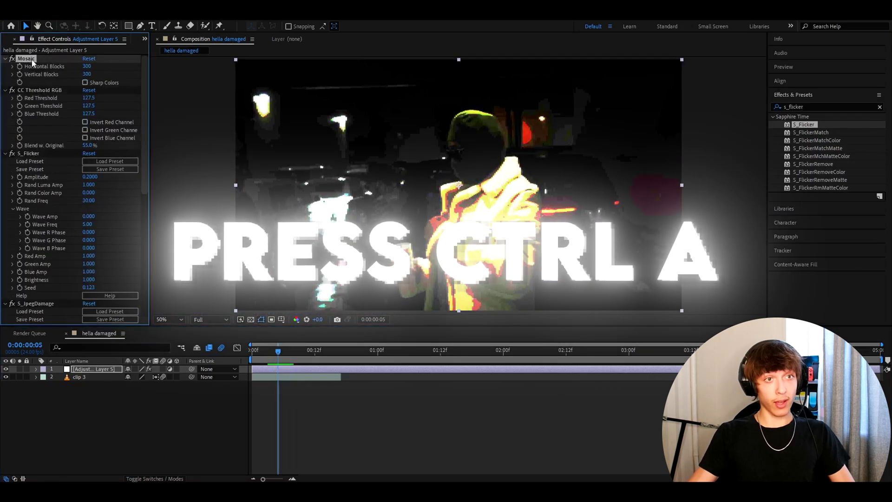
{"action": "key", "text": "ctrl+a"}
{"action": "left_click", "coordinate": [127, 19]}
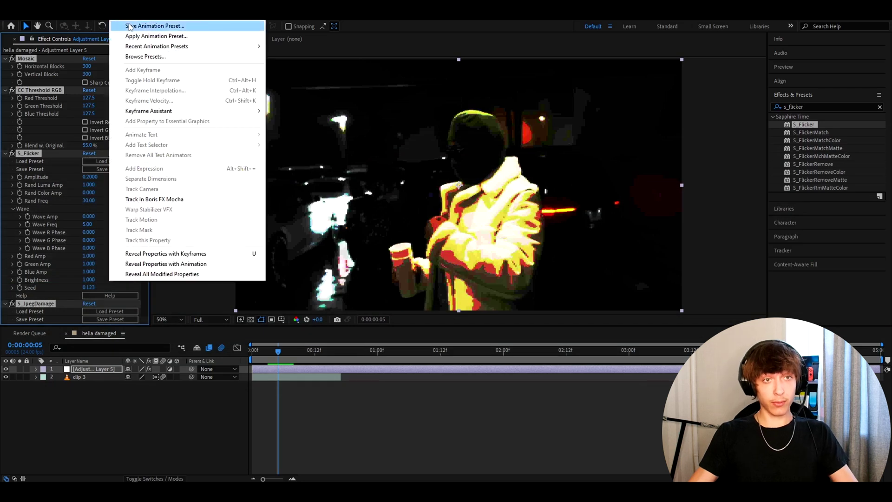
{"action": "left_click", "coordinate": [129, 27]}
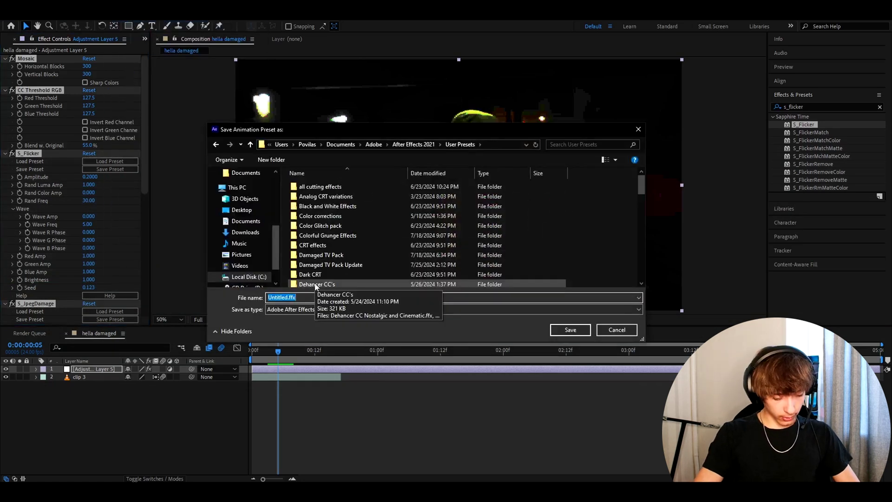
{"action": "type", "text": "JPEG Damage"}
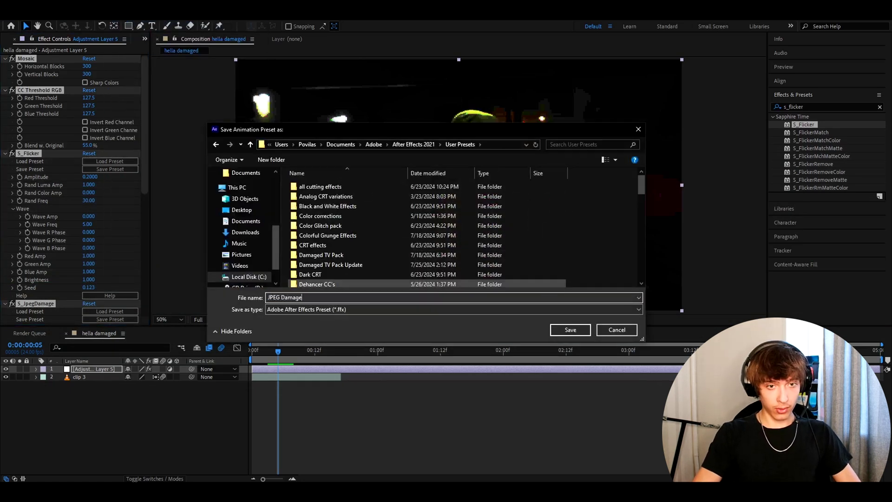
{"action": "type", "text": " Look"}
Save the JPEG Damage preset and select the clip 3 footage layer.
{"action": "left_click", "coordinate": [570, 329]}
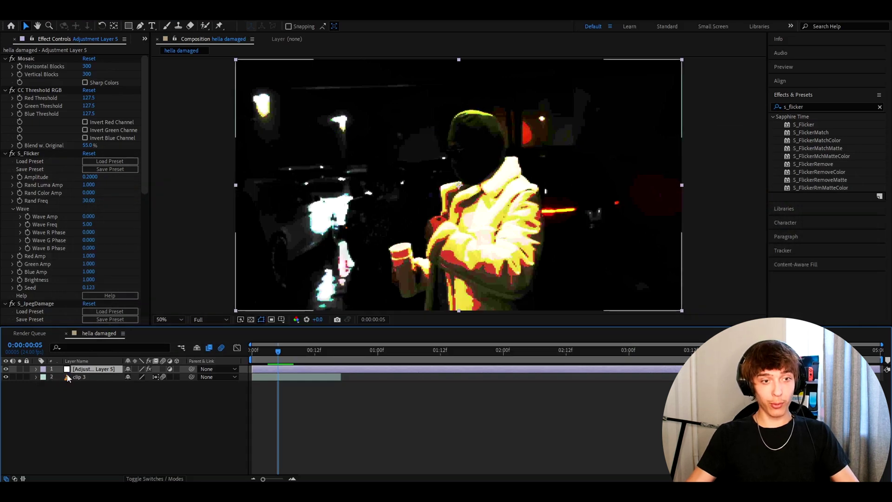
{"action": "left_click", "coordinate": [79, 377]}
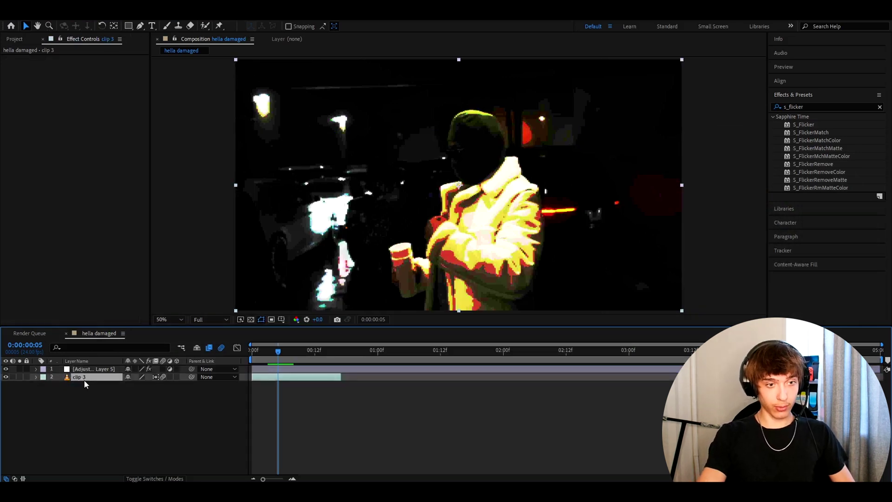
Add another adjustment layer and rename the effect-stack layer to 'damaged jpeg'.
{"action": "key", "text": "ctrl+alt+y"}
{"action": "left_click", "coordinate": [93, 369]}
{"action": "key", "text": "Return"}
{"action": "type", "text": "dama"}
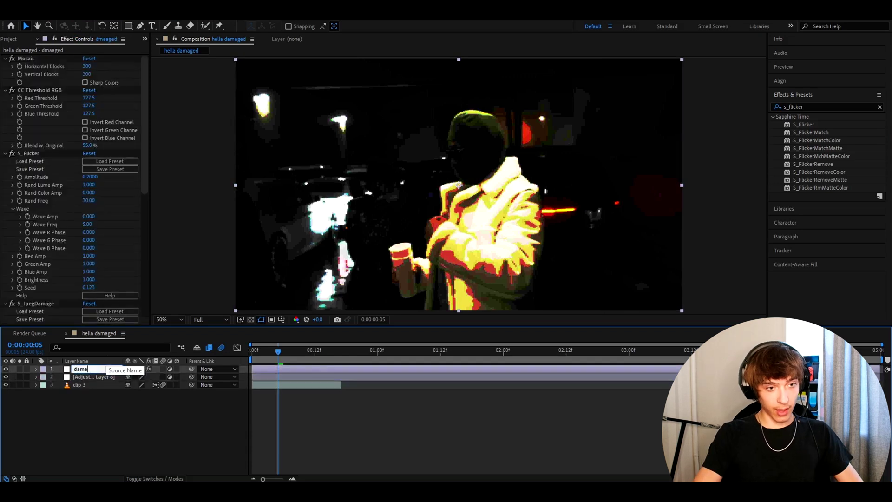
{"action": "type", "text": "ged jpeg"}
{"action": "key", "text": "Return"}
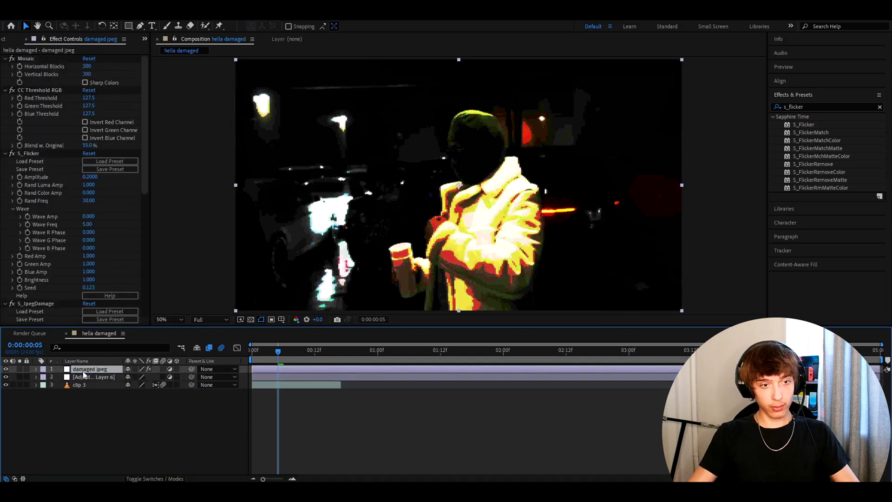
Try the Damaged TV 1 preset on Adjustment Layer 6, then remove it.
{"action": "left_click", "coordinate": [277, 377]}
{"action": "key", "text": "ctrl+space"}
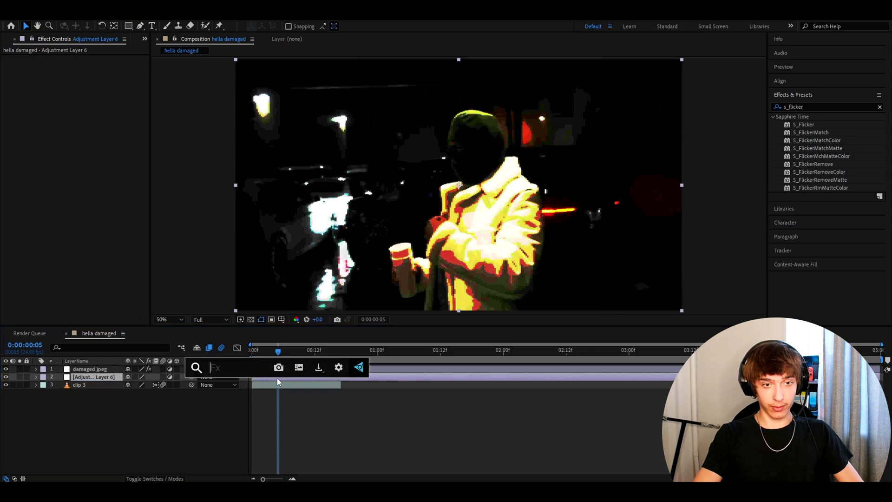
{"action": "type", "text": "damaged tv"}
{"action": "left_click", "coordinate": [251, 430]}
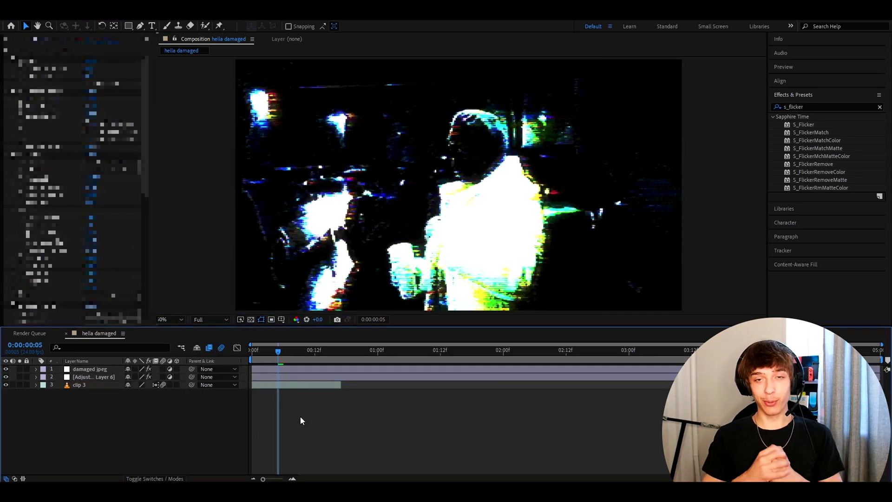
{"action": "left_click", "coordinate": [275, 369]}
{"action": "left_click", "coordinate": [267, 377]}
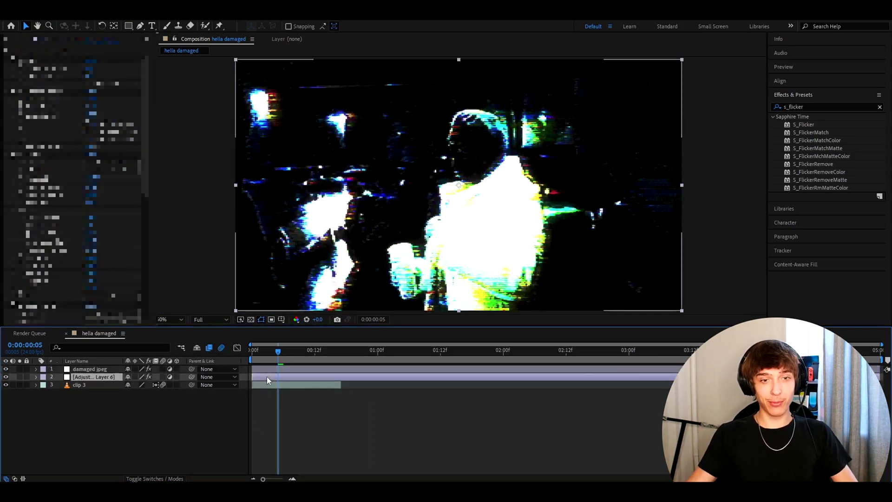
{"action": "key", "text": "Delete"}
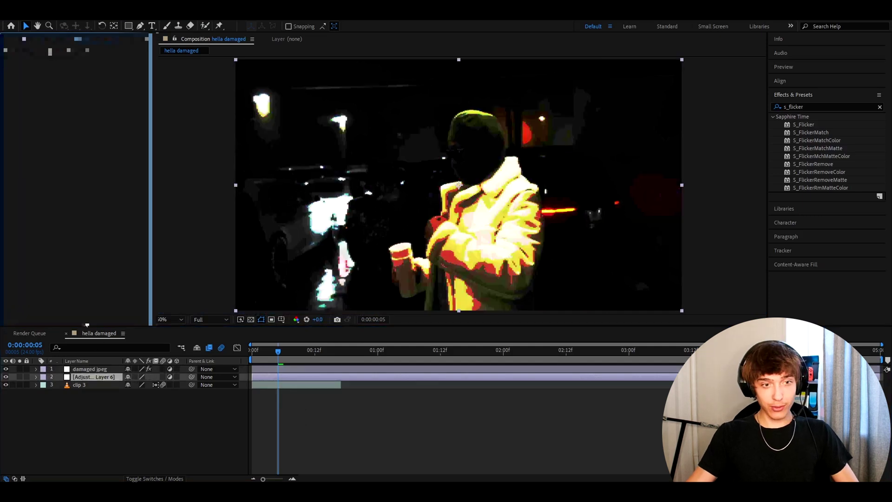
Try the Damaged TV 14 preset on Adjustment Layer 6, then undo it.
{"action": "key", "text": "ctrl+space"}
{"action": "type", "text": "damaged tv"}
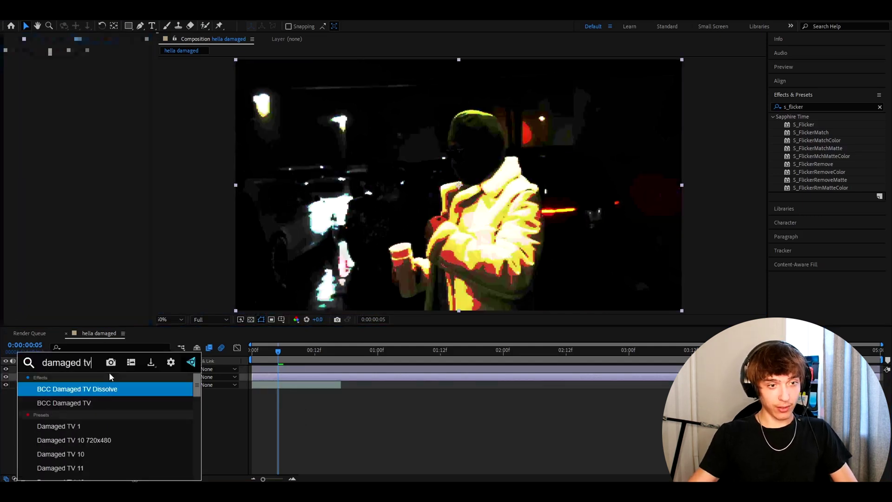
{"action": "scroll", "coordinate": [103, 424], "scroll_direction": "down", "scroll_amount": 2}
{"action": "left_click", "coordinate": [78, 439]}
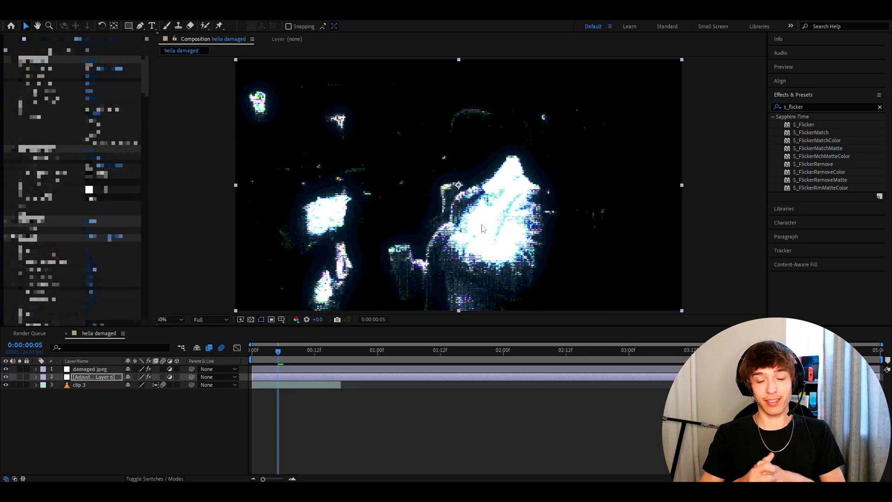
{"action": "key", "text": "ctrl+z"}
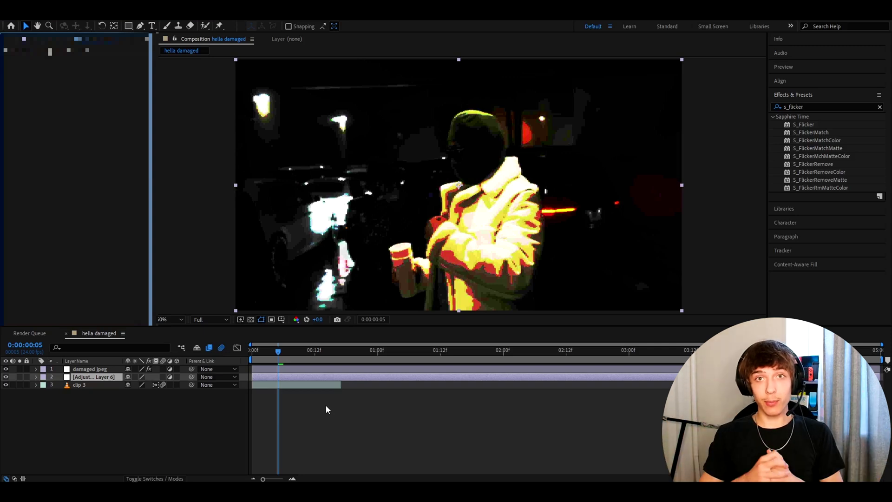
Add a new top adjustment layer and hide damaged jpeg and Adjustment Layer 6.
{"action": "key", "text": "ctrl+alt+y"}
{"action": "left_click", "coordinate": [5, 384]}
{"action": "left_click", "coordinate": [6, 377]}
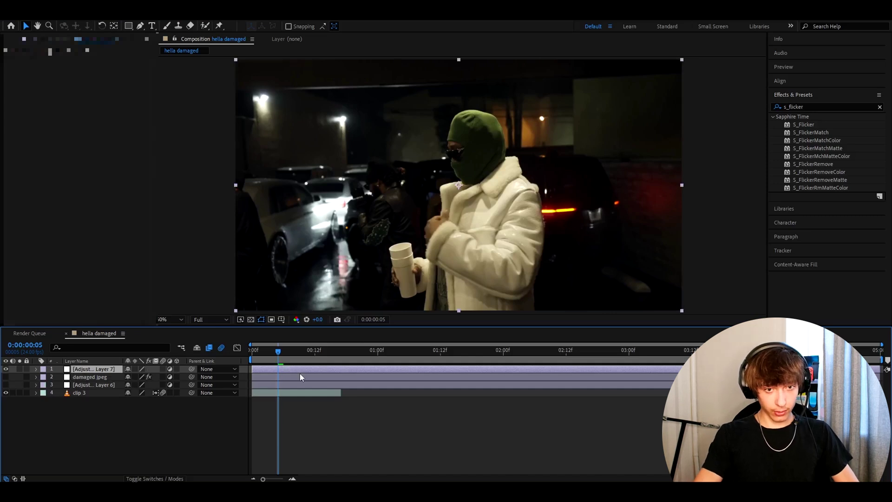
Apply the Terribly Damaged TV V2 preset from FX Console as a trial.
{"action": "key", "text": "ctrl+space"}
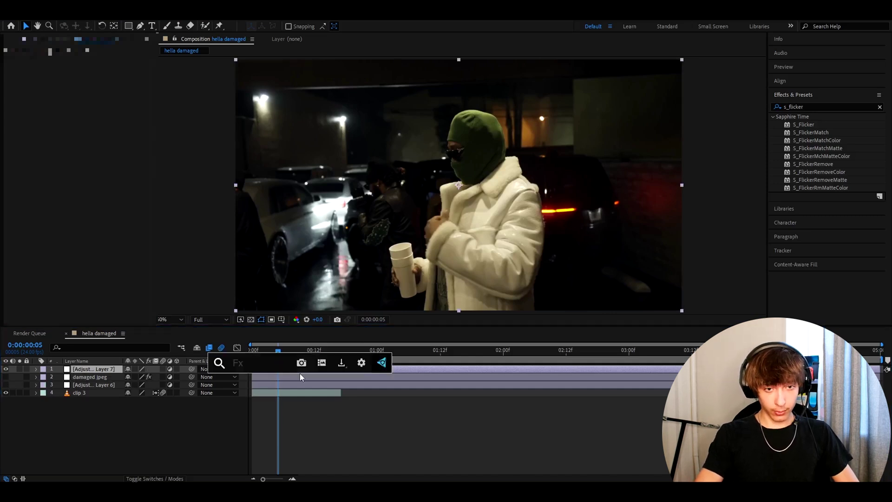
{"action": "type", "text": "terribl"}
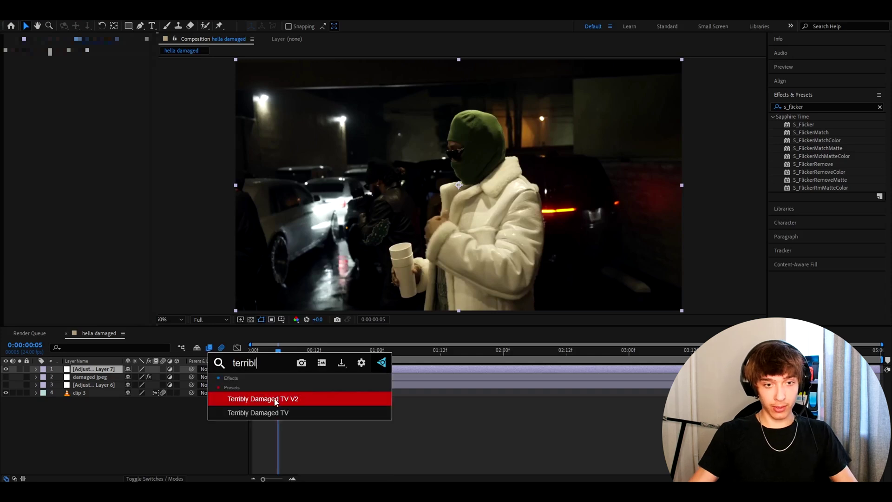
{"action": "left_click", "coordinate": [273, 400]}
{"action": "left_click", "coordinate": [271, 408]}
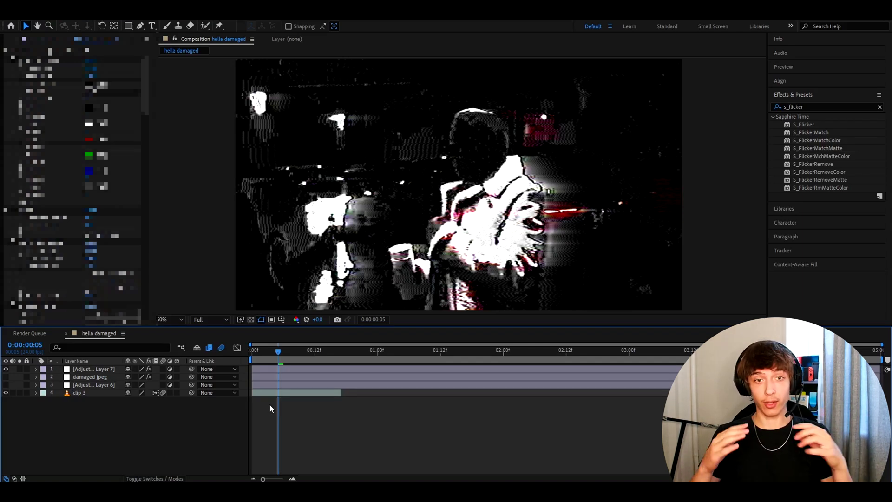
Delete Adjustment Layers 7 and 6, leaving damaged jpeg above clip 3.
{"action": "left_click", "coordinate": [93, 369]}
{"action": "key", "text": "Delete"}
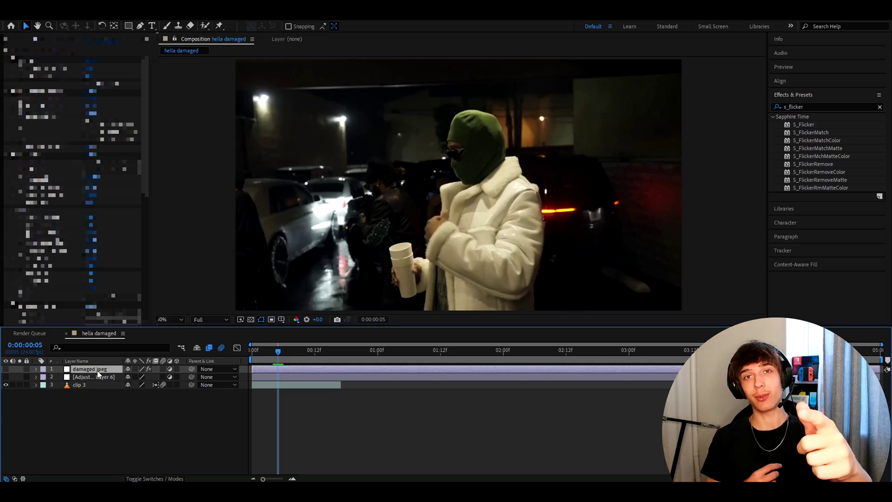
{"action": "left_click", "coordinate": [89, 377]}
{"action": "key", "text": "Delete"}
Unhide damaged jpeg and add an adjustment layer above clip 3 carrying Echo.
{"action": "left_click", "coordinate": [6, 369]}
{"action": "left_click", "coordinate": [83, 377]}
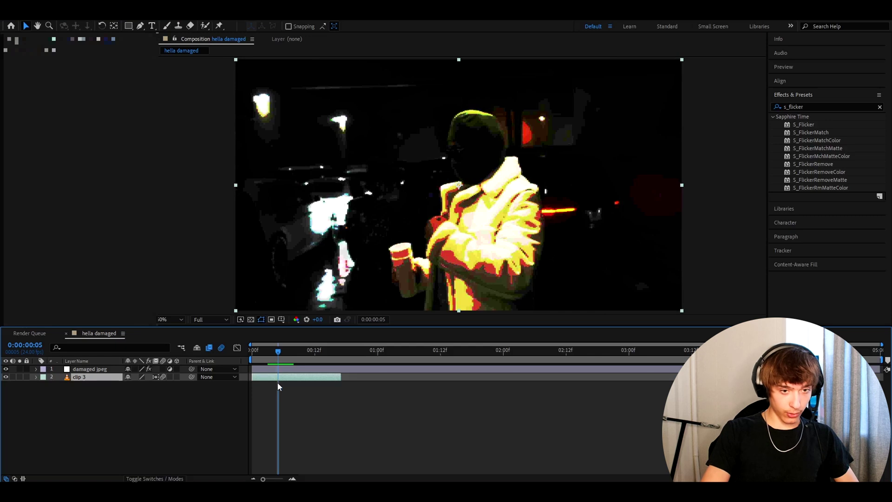
{"action": "key", "text": "ctrl+alt+y"}
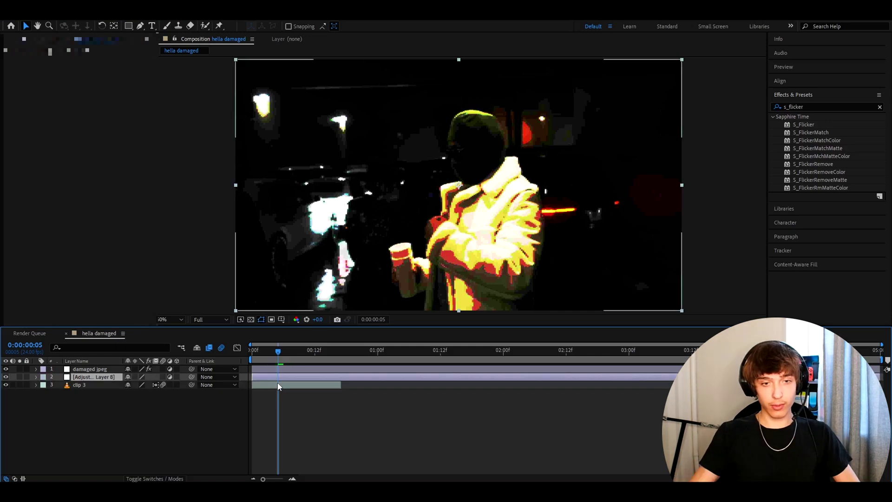
{"action": "key", "text": "ctrl+space"}
{"action": "type", "text": "echo"}
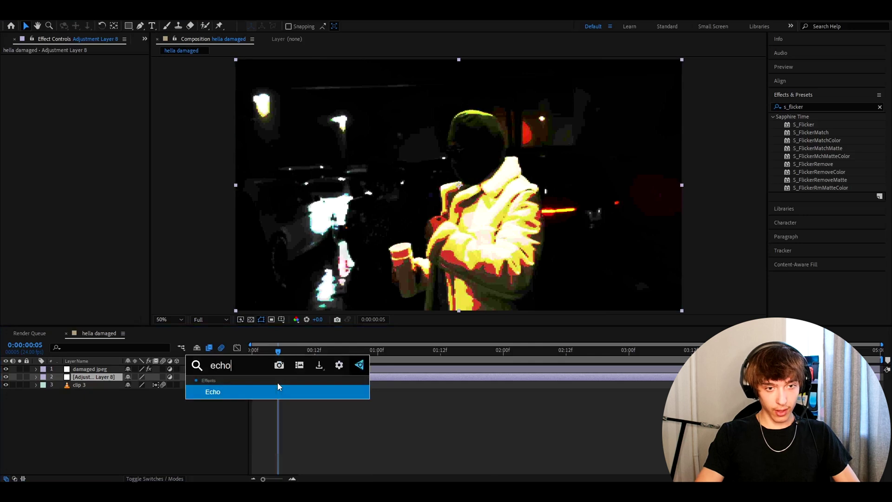
{"action": "key", "text": "Return"}
Set Echo to 10 echoes with an echo time of -0.333 seconds.
{"action": "left_click", "coordinate": [85, 74]}
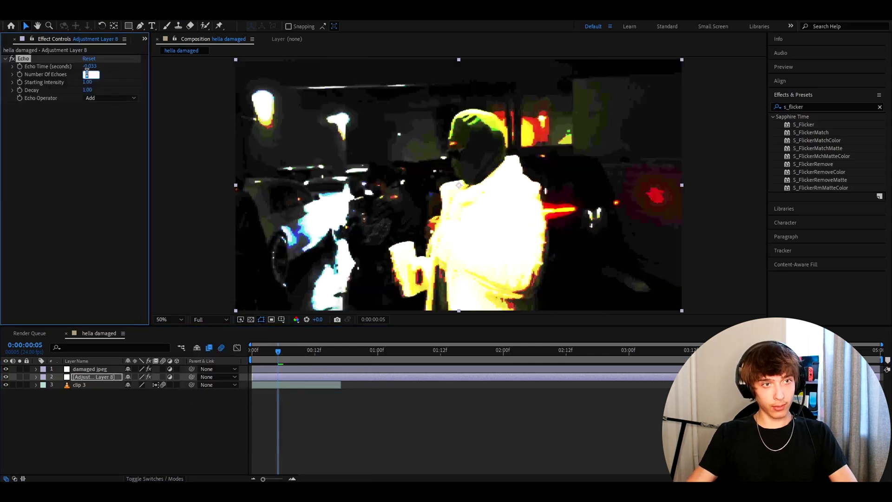
{"action": "type", "text": "10"}
{"action": "left_click", "coordinate": [92, 66]}
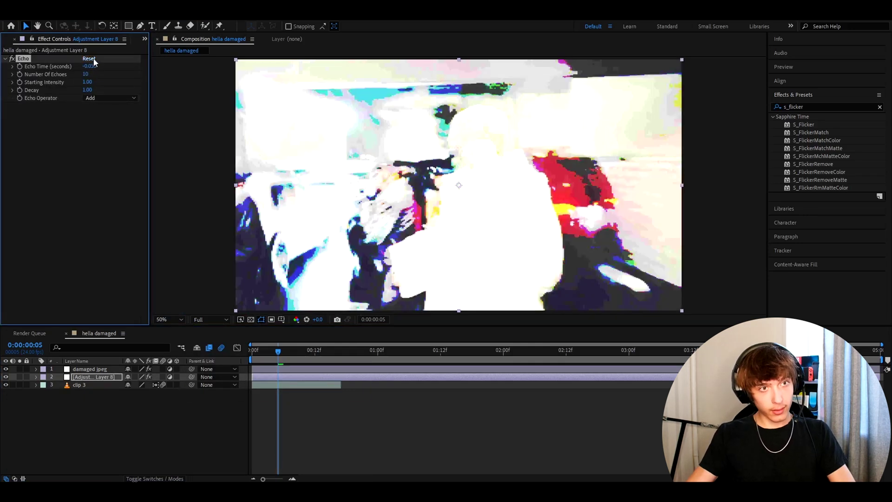
{"action": "type", "text": "-0.6"}
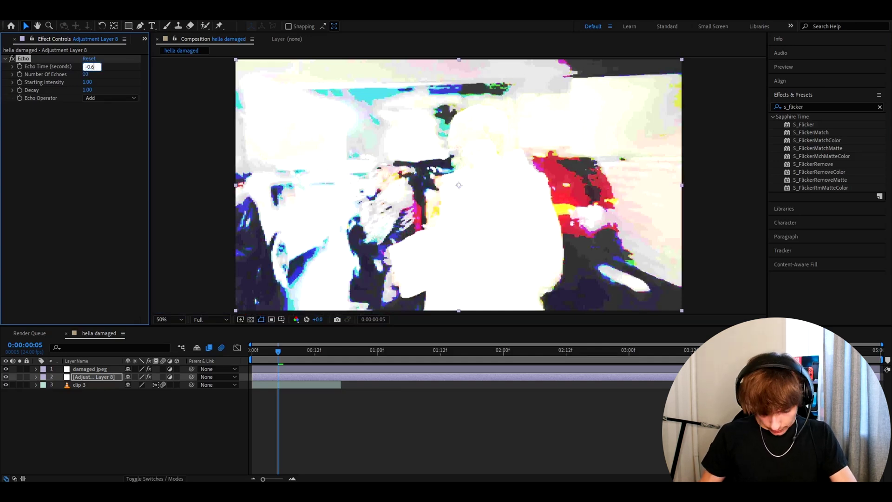
{"action": "type", "text": "33"}
{"action": "key", "text": "Return"}
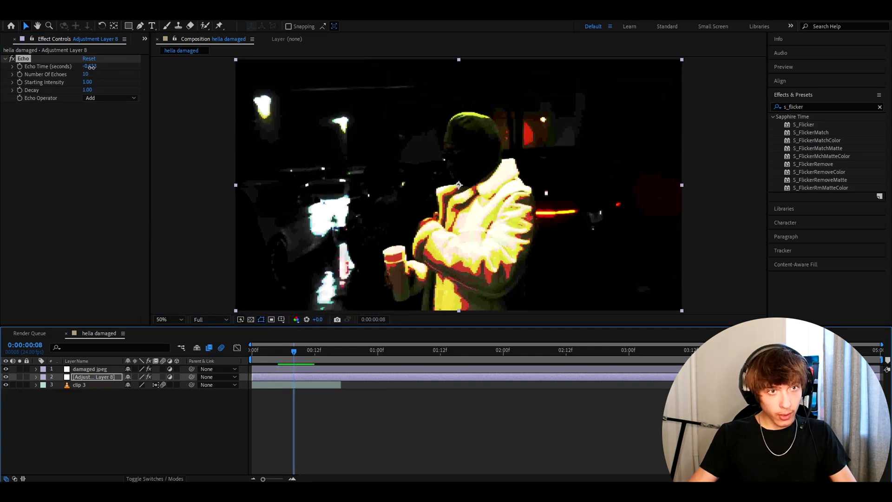
{"action": "left_click", "coordinate": [90, 69]}
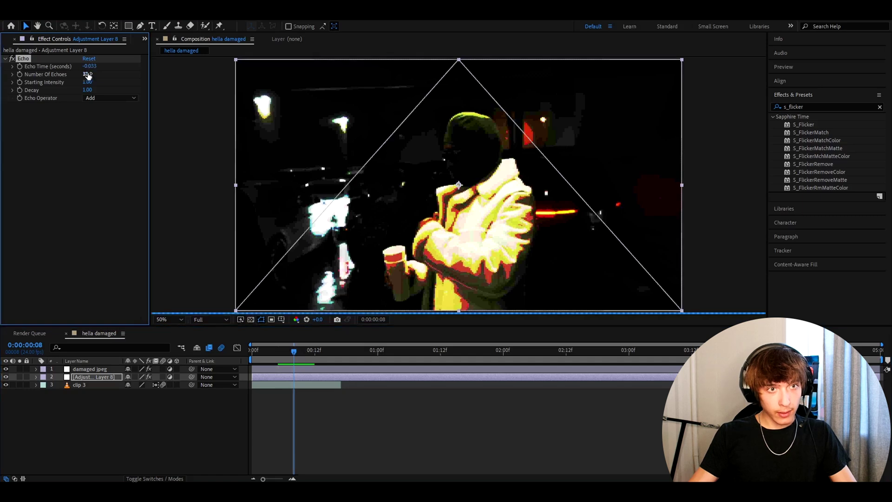
{"action": "left_click_drag", "start_coordinate": [90, 69], "coordinate": [89, 69]}
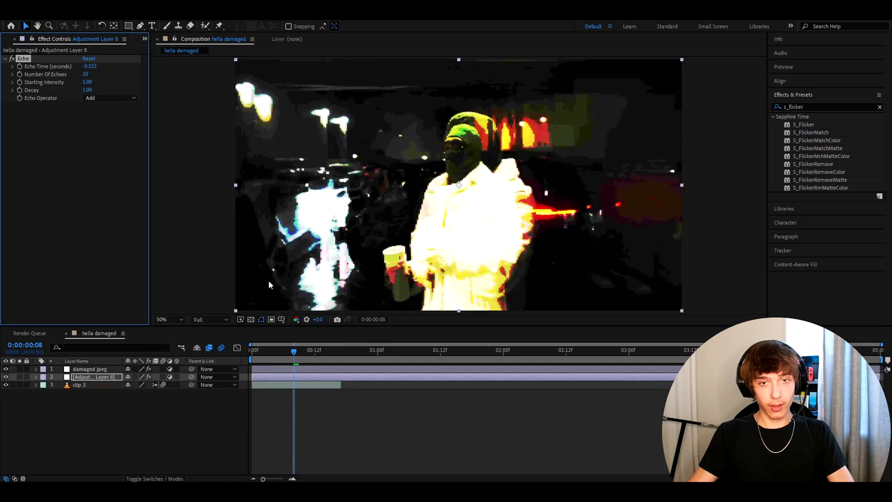
Apply Posterize Time at 8 fps to Adjustment Layer 8 and preview frame 10.
{"action": "left_click", "coordinate": [827, 107]}
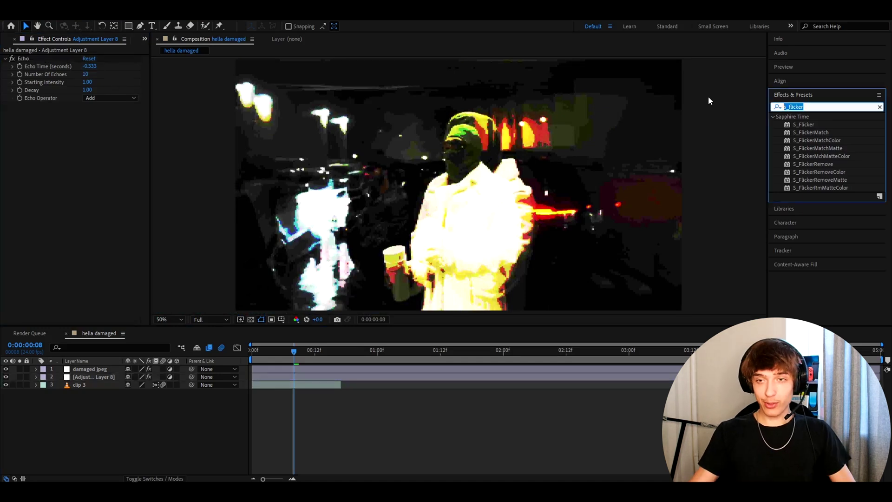
{"action": "type", "text": "posterize"}
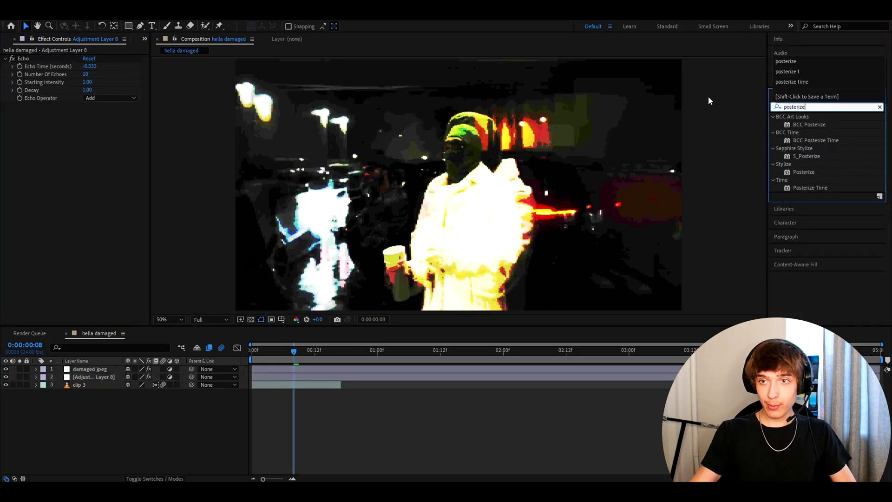
{"action": "left_click", "coordinate": [810, 188]}
{"action": "left_click_drag", "start_coordinate": [811, 188], "coordinate": [74, 68]}
{"action": "left_click", "coordinate": [89, 67]}
{"action": "type", "text": "8"}
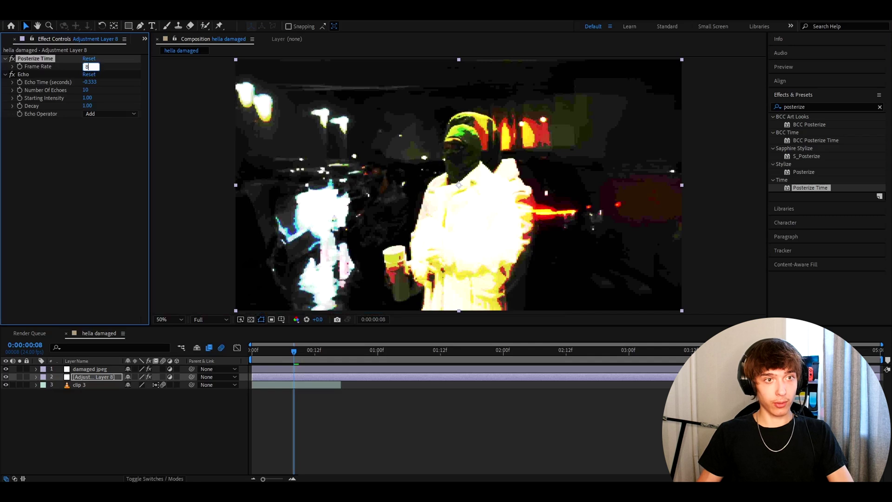
{"action": "key", "text": "Return"}
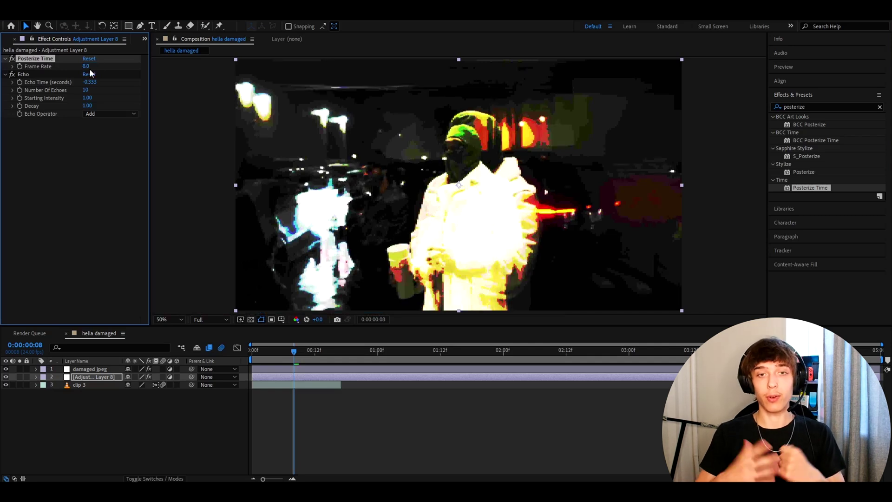
{"action": "left_click", "coordinate": [305, 352]}
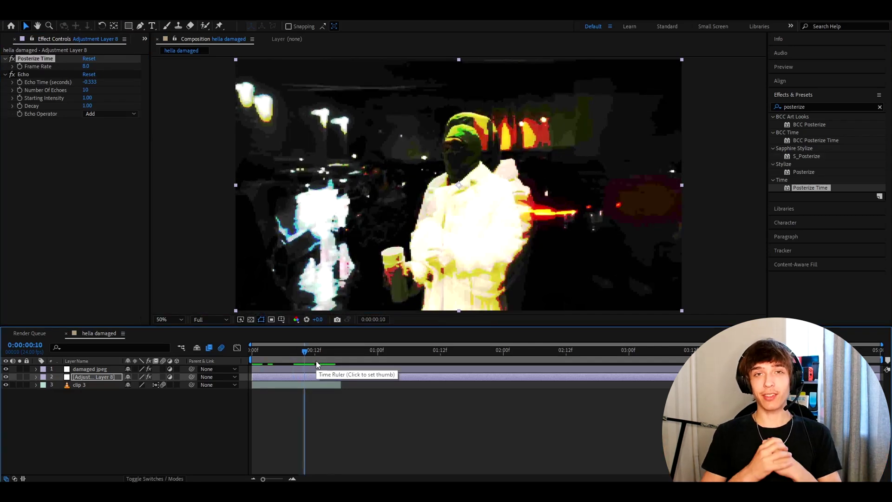